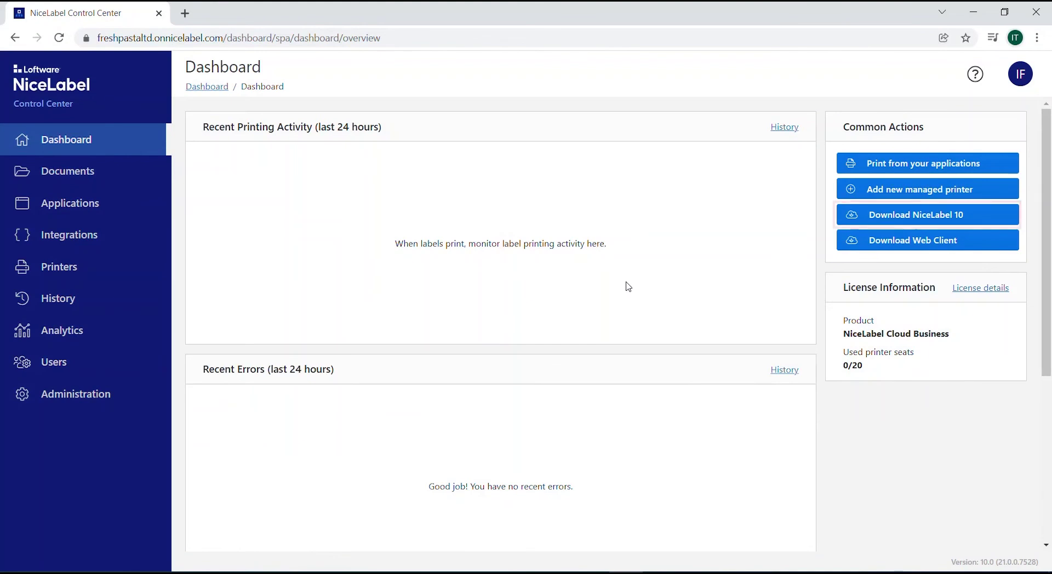
- Download the NiceLabel 10 installer from Common Actions and run the downloaded .exe
click(976, 216)
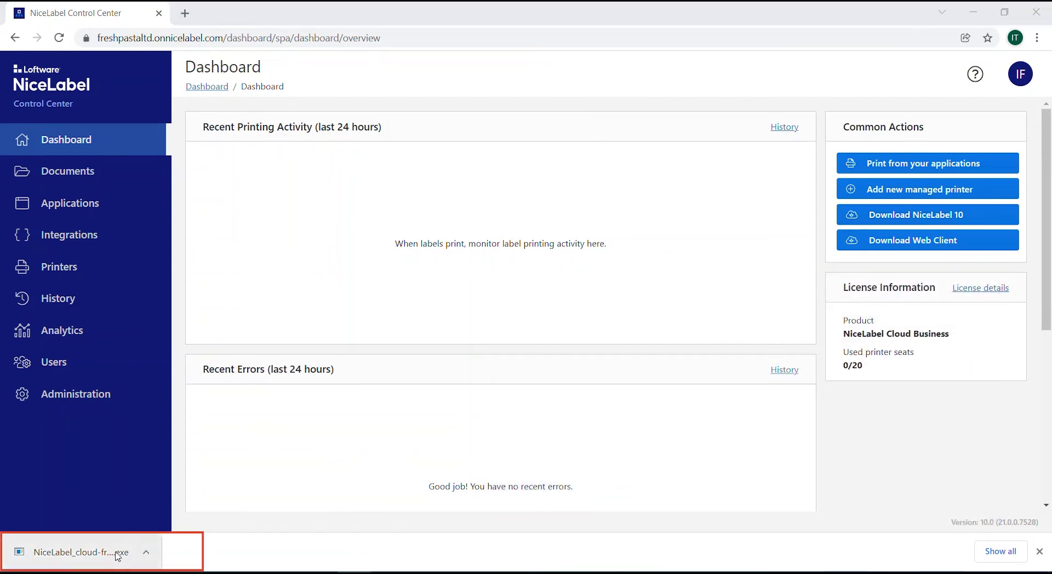
click(141, 551)
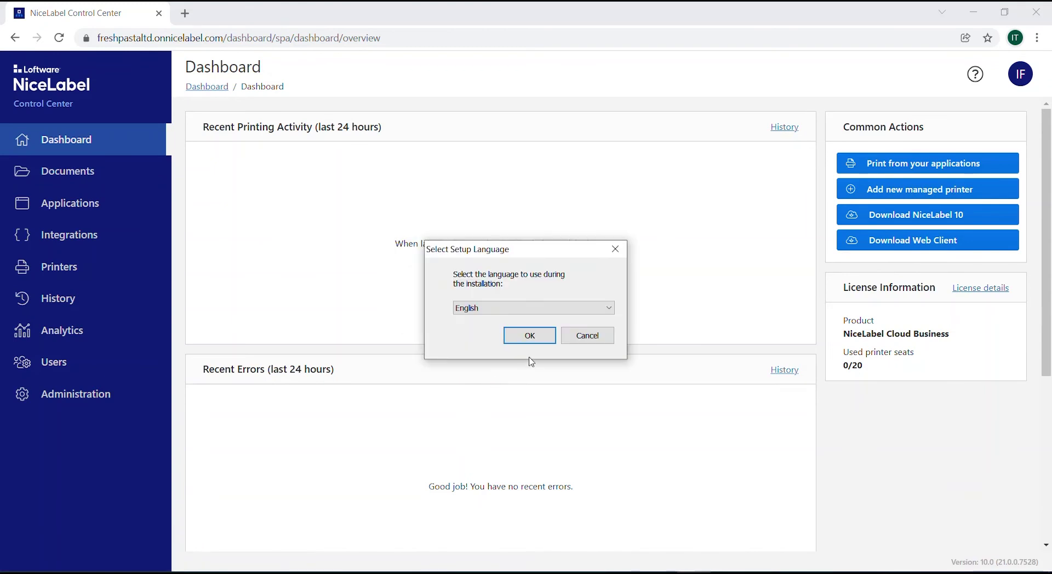
- Start NiceLabel 10 Setup in English and accept the license agreement
click(531, 337)
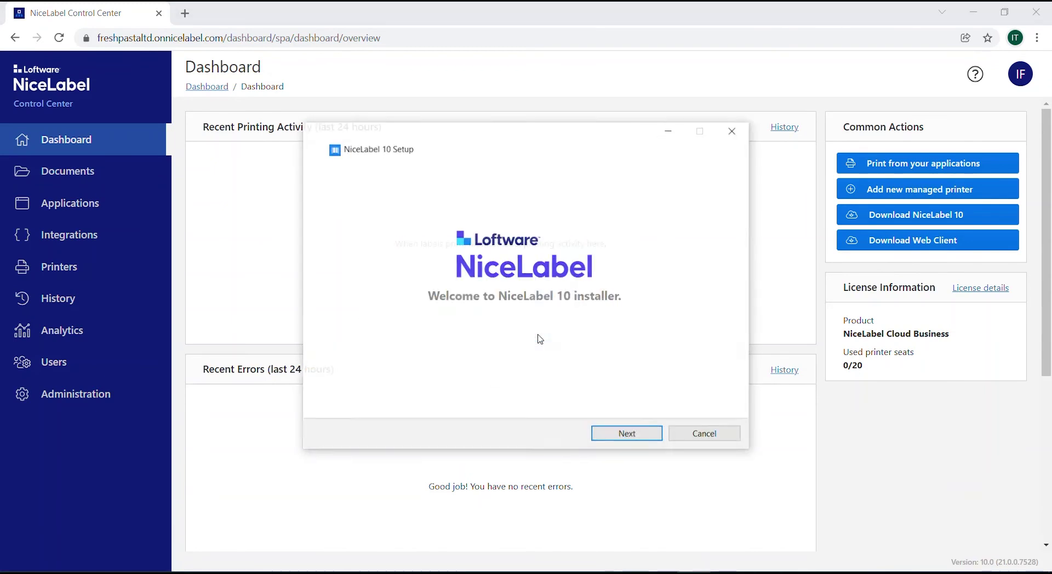
click(639, 434)
drag(705, 270, 705, 369)
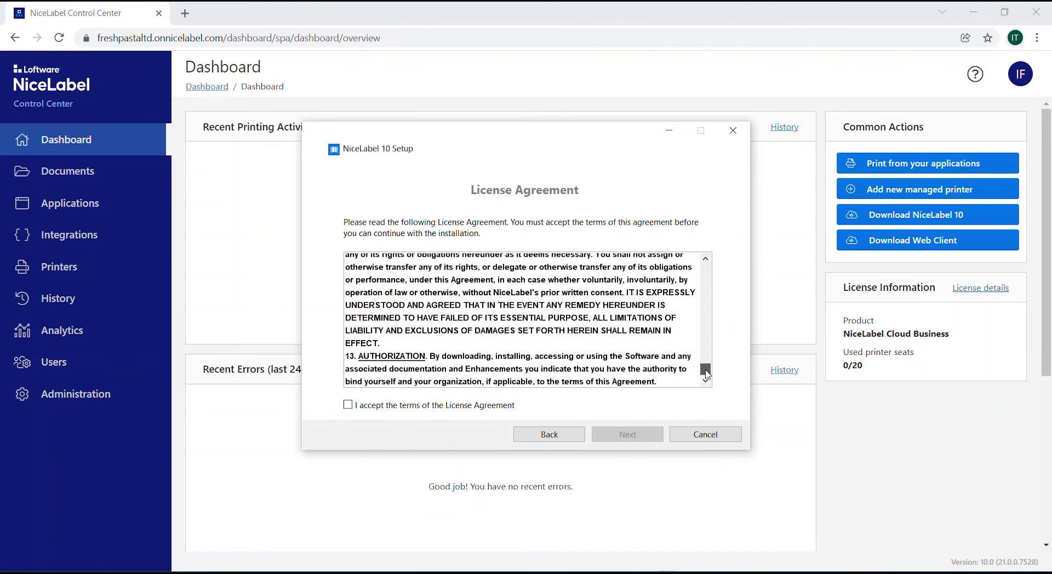
click(348, 405)
click(645, 437)
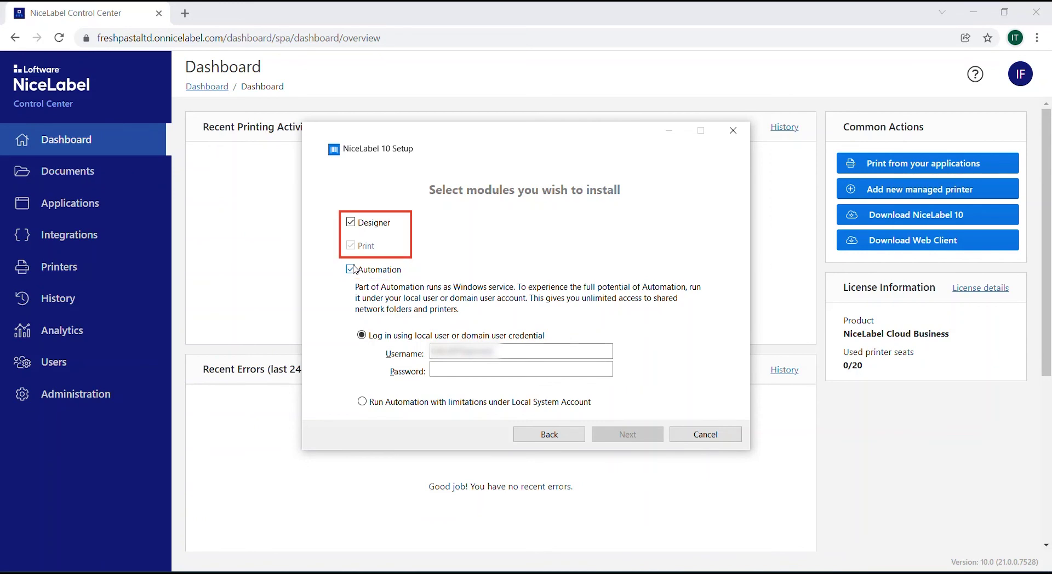
- Install Designer and Print without Automation at the default location, then close setup
click(351, 270)
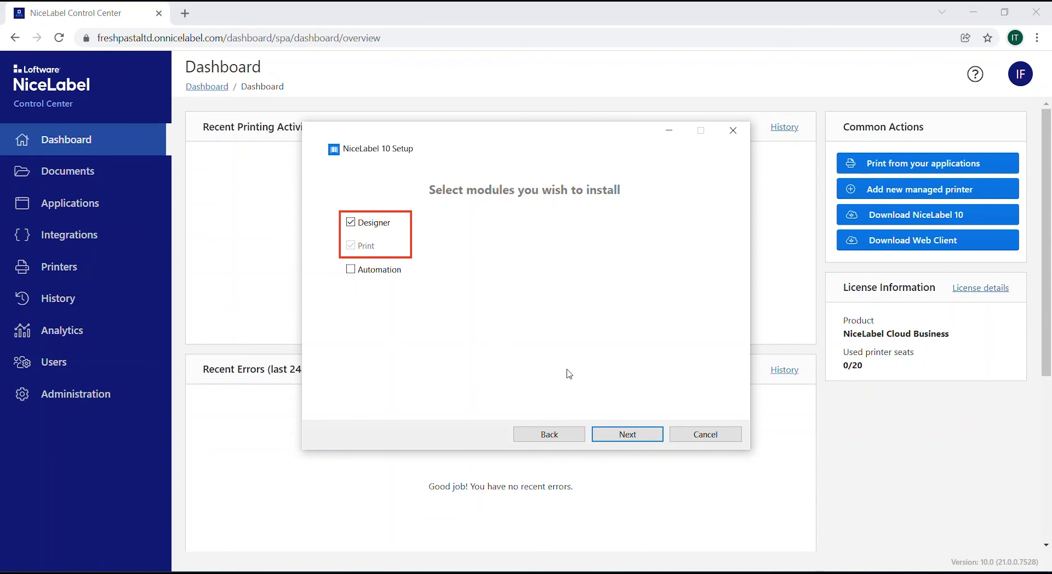
click(648, 436)
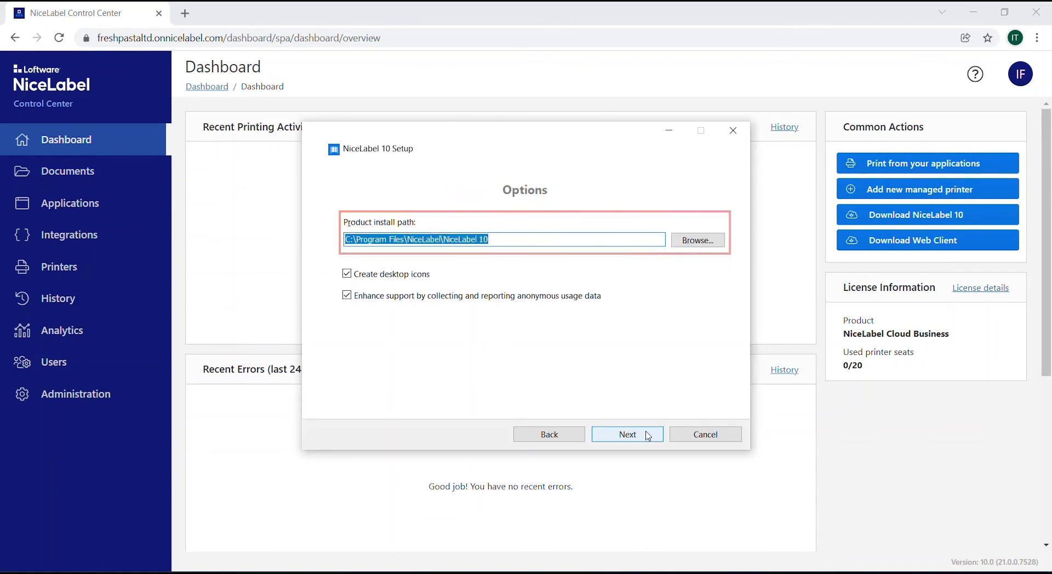
click(648, 436)
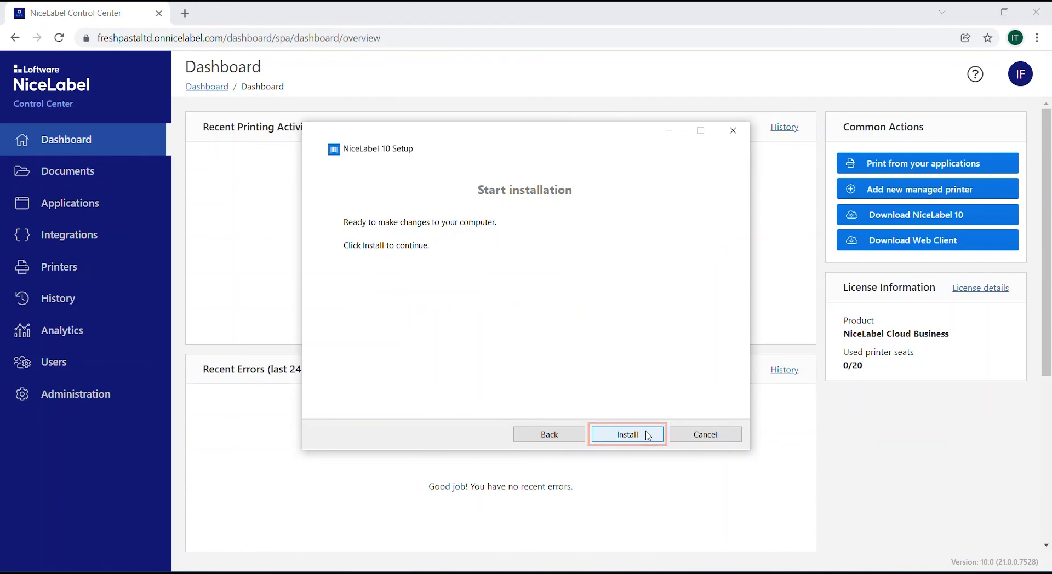
click(628, 435)
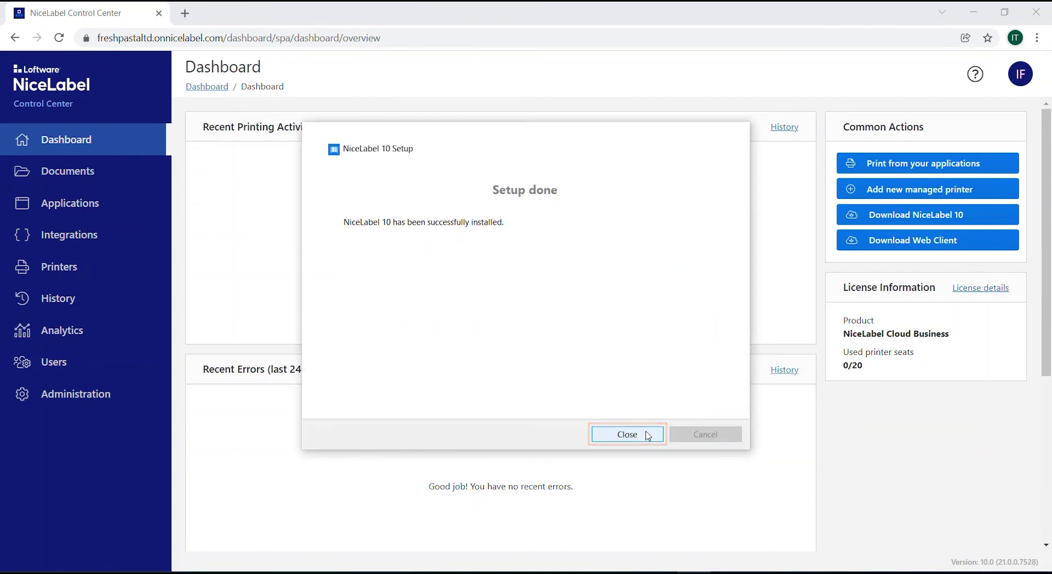
click(648, 436)
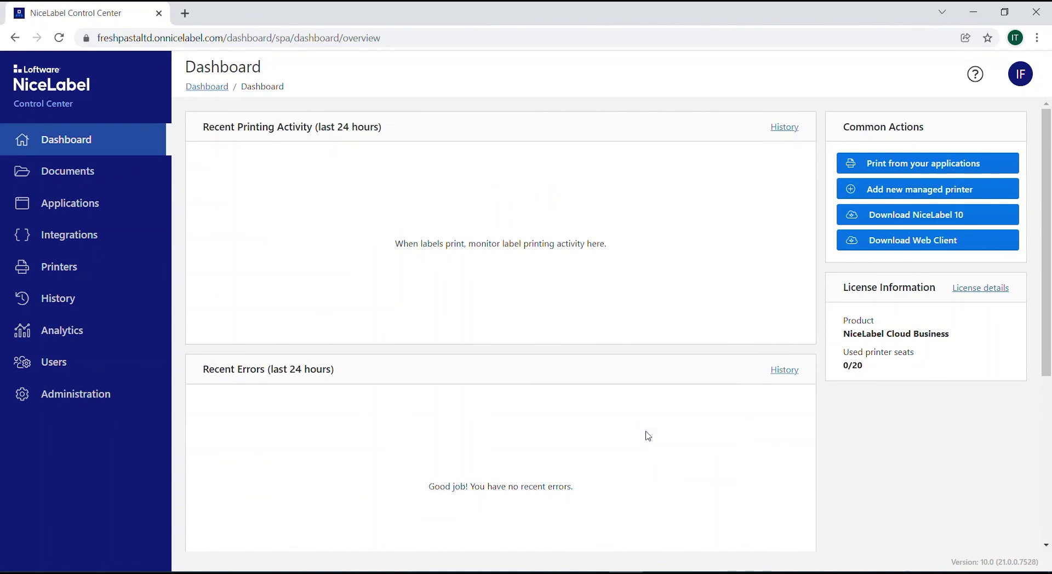
click(981, 12)
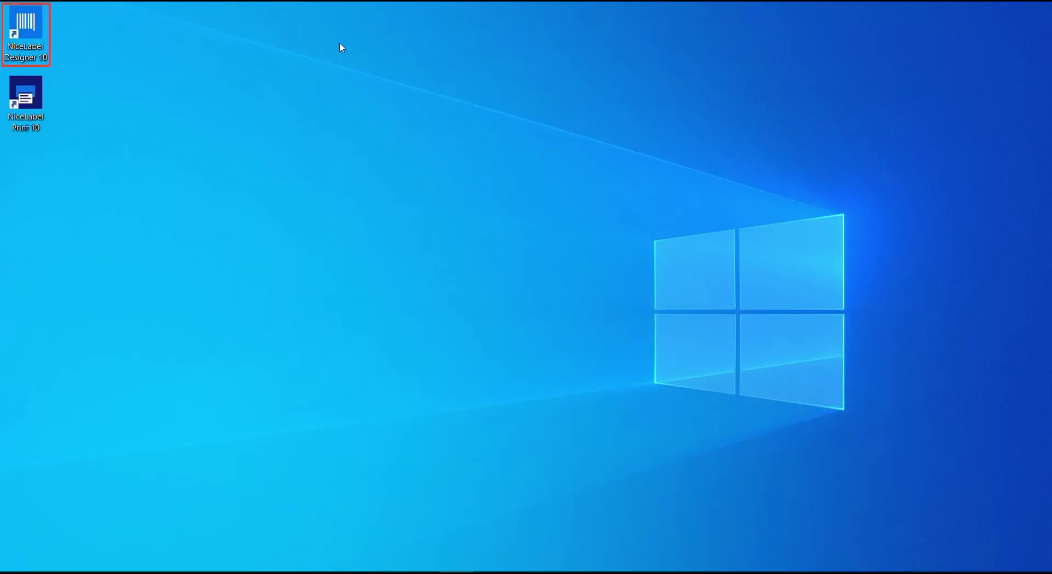
- Activate Designer 10 through NiceLabel Cloud, then open the Fresh Pasta LTD account dashboard
double_click(35, 19)
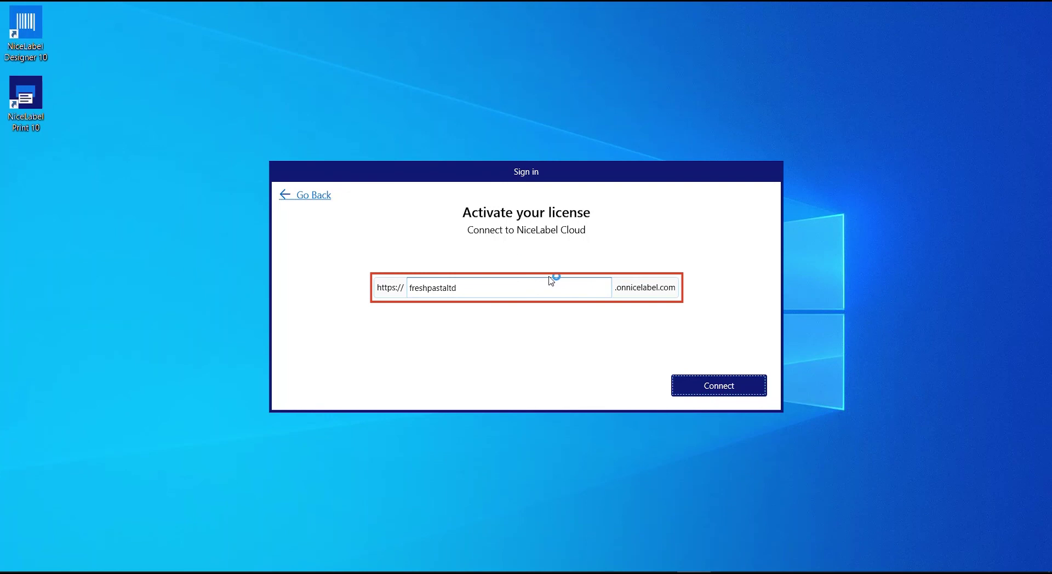
click(746, 390)
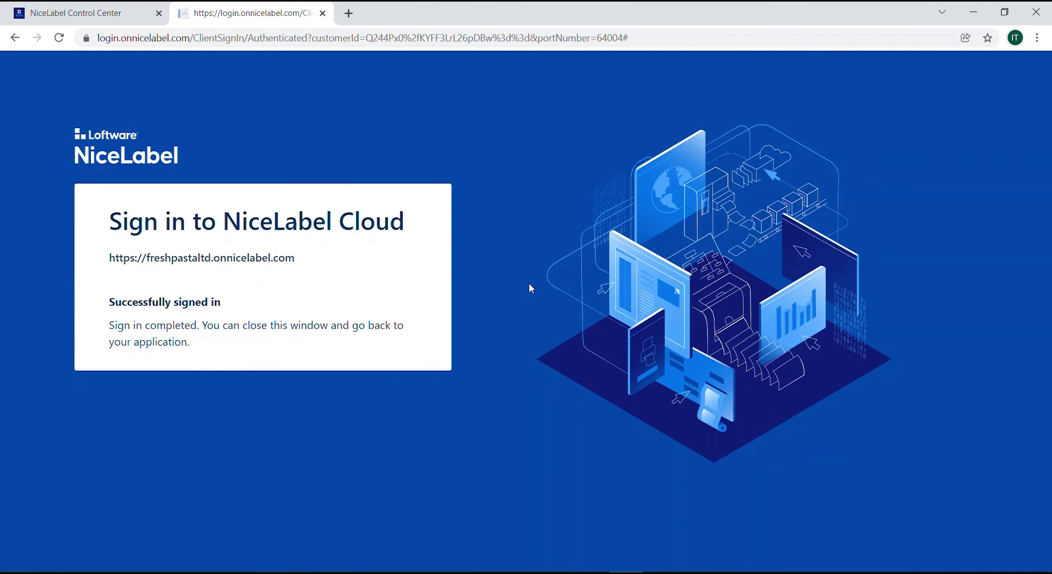
click(974, 13)
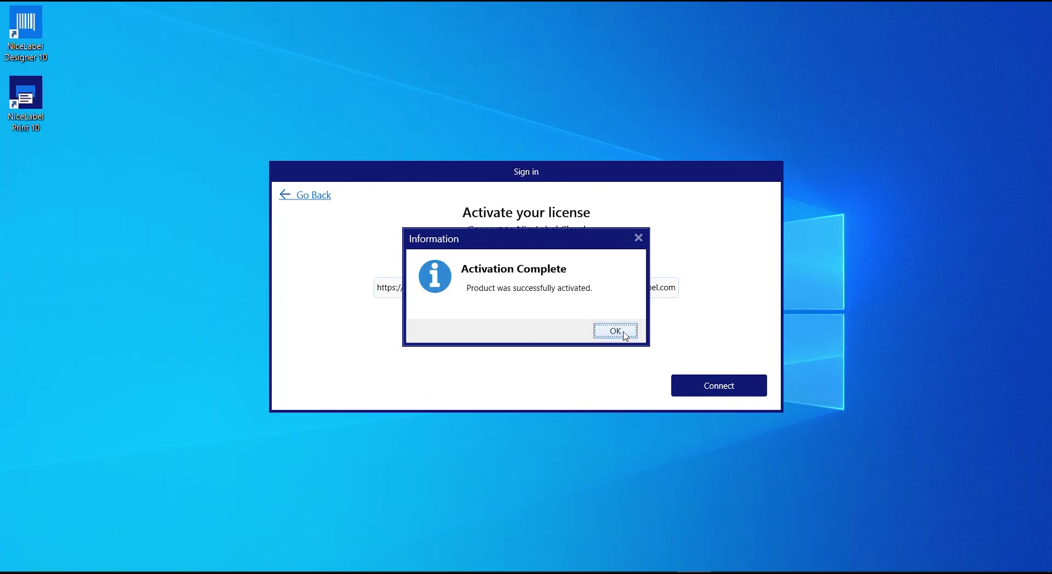
click(624, 332)
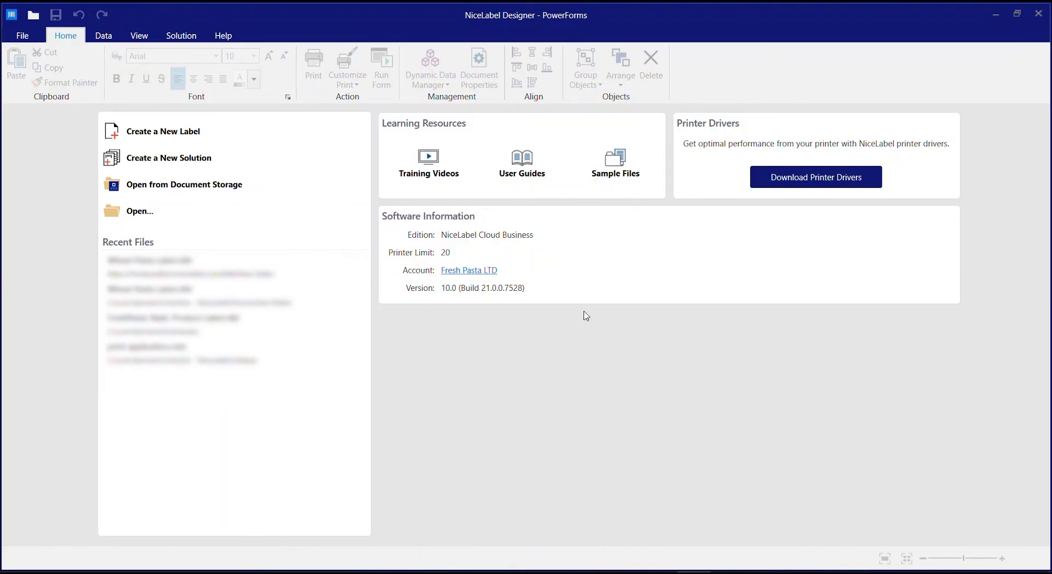
click(497, 271)
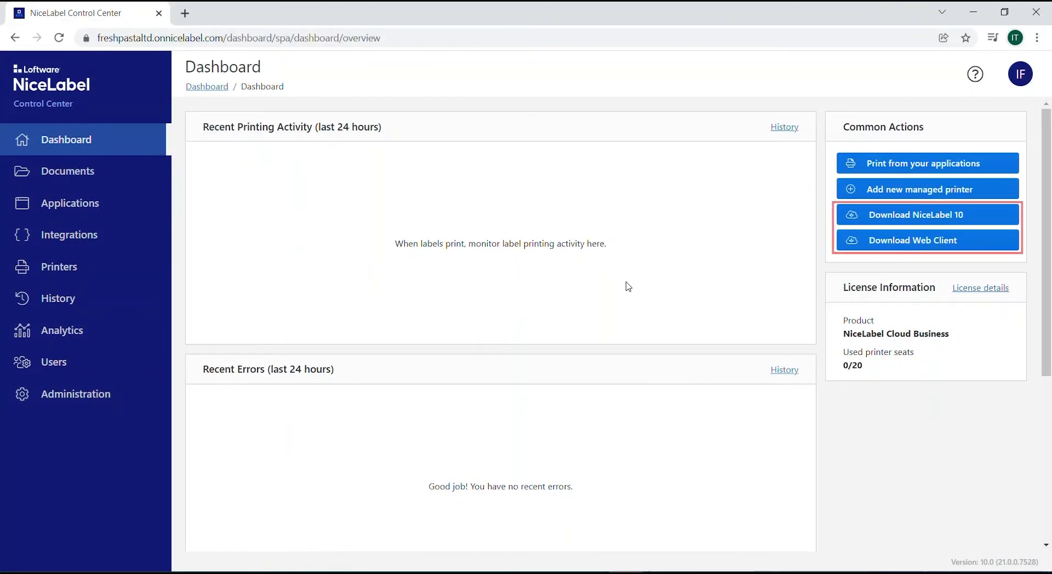